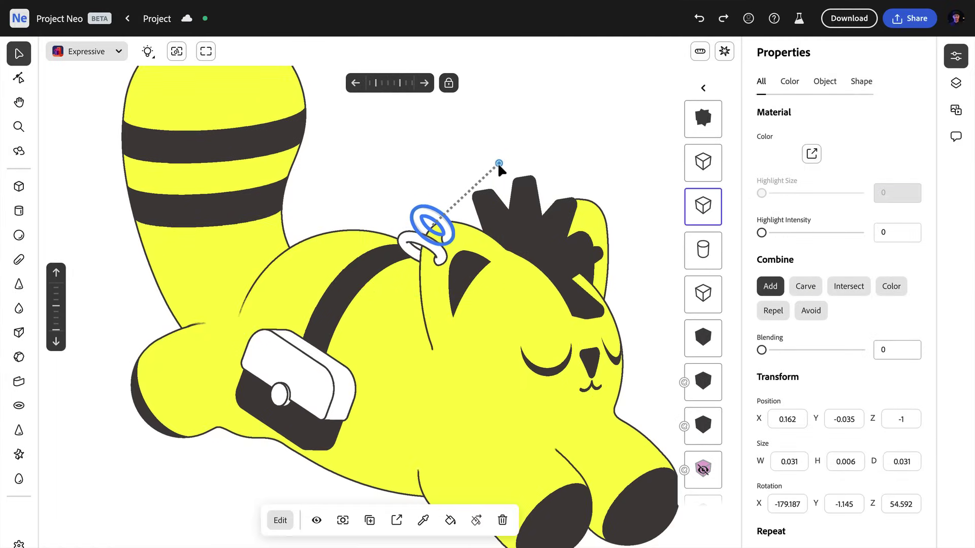
Duplicate the head ring, move the copy lower, and drag the spiky hair onto the face
key(ctrl+d)
drag(409, 239, 399, 268)
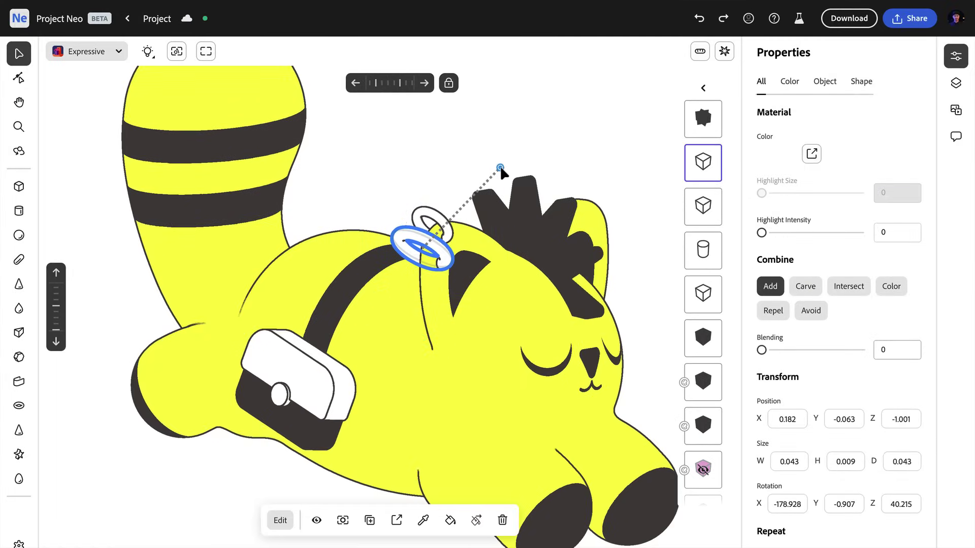
drag(501, 172, 515, 232)
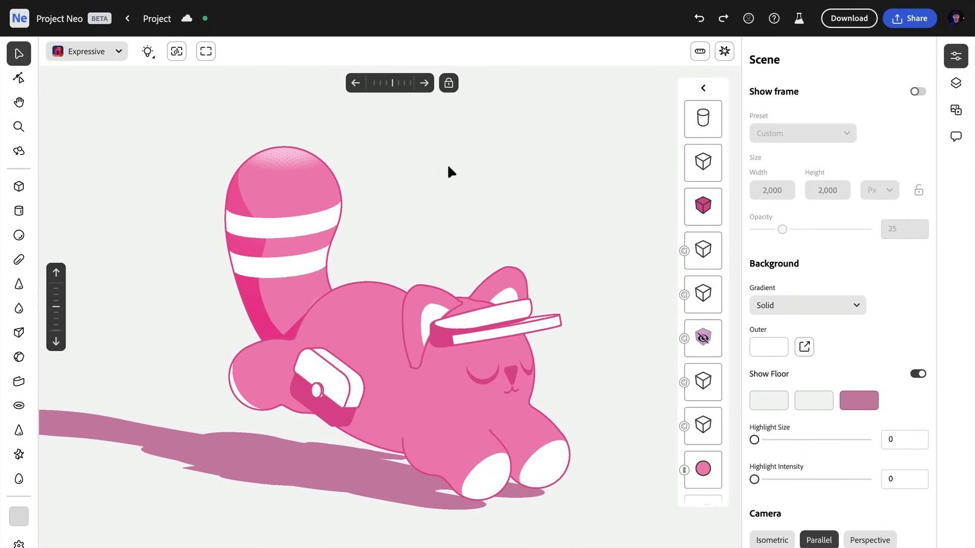
Switch the scene to the Realistic style and orbit around the cat
click(86, 51)
click(89, 158)
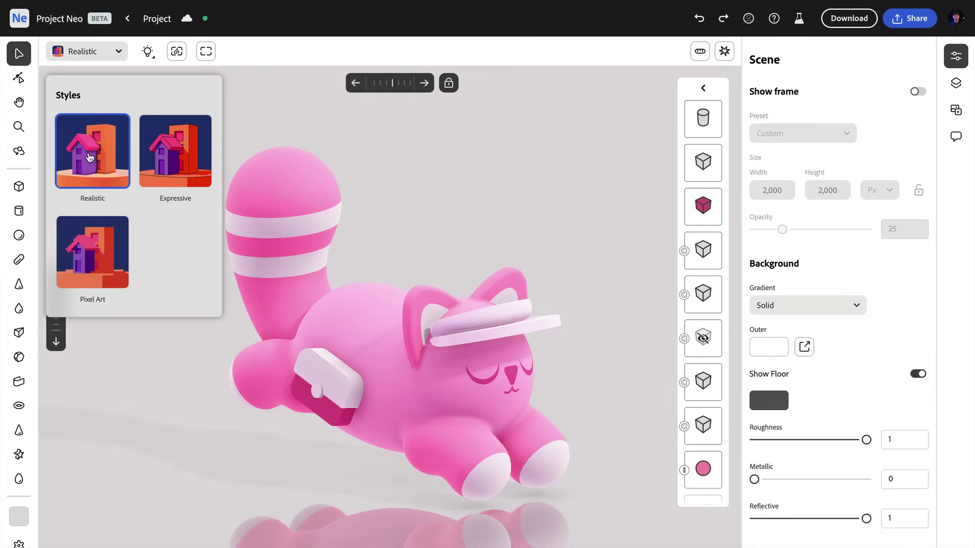
key(o)
mouse_move(437, 213)
mouse_down()
mouse_move(336, 209)
mouse_move(446, 216)
mouse_up()
mouse_move(395, 85)
mouse_down()
mouse_move(311, 94)
mouse_move(395, 100)
mouse_up()
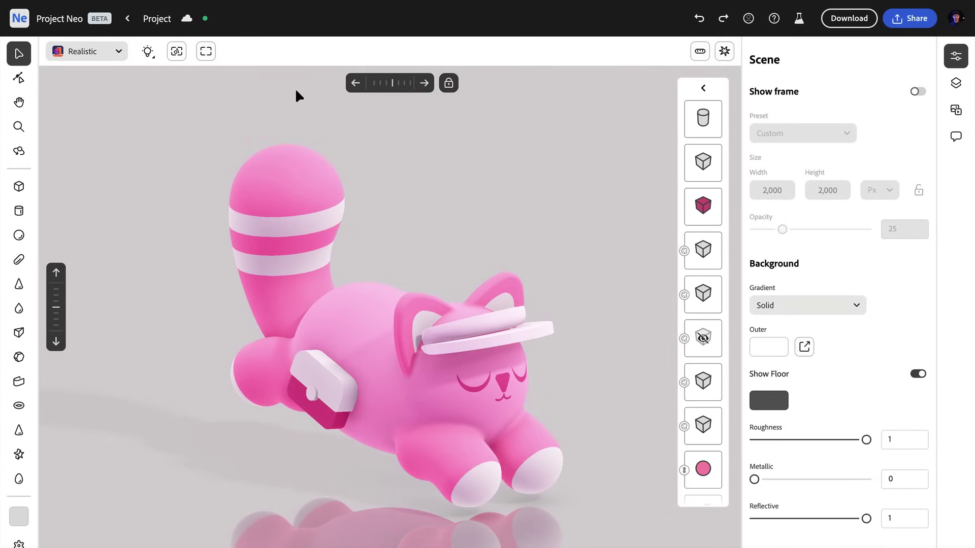
Rotate the scene lighting direction to 149.4
click(148, 53)
mouse_move(208, 137)
mouse_down()
mouse_move(161, 134)
mouse_move(216, 141)
mouse_up()
click(408, 236)
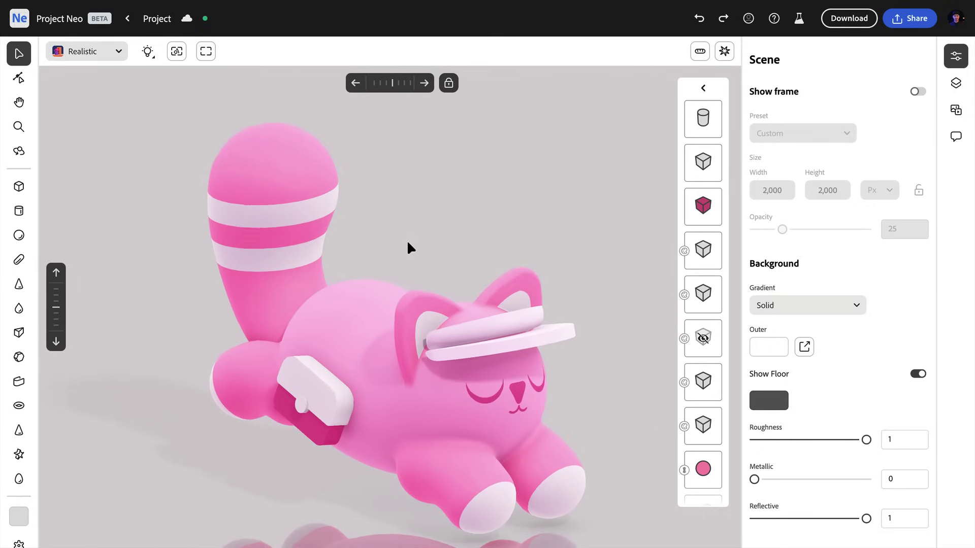
Stretch the small white head piece lengthwise with the Shoe horn tool and bend its edge
middle_drag(407, 240, 398, 285)
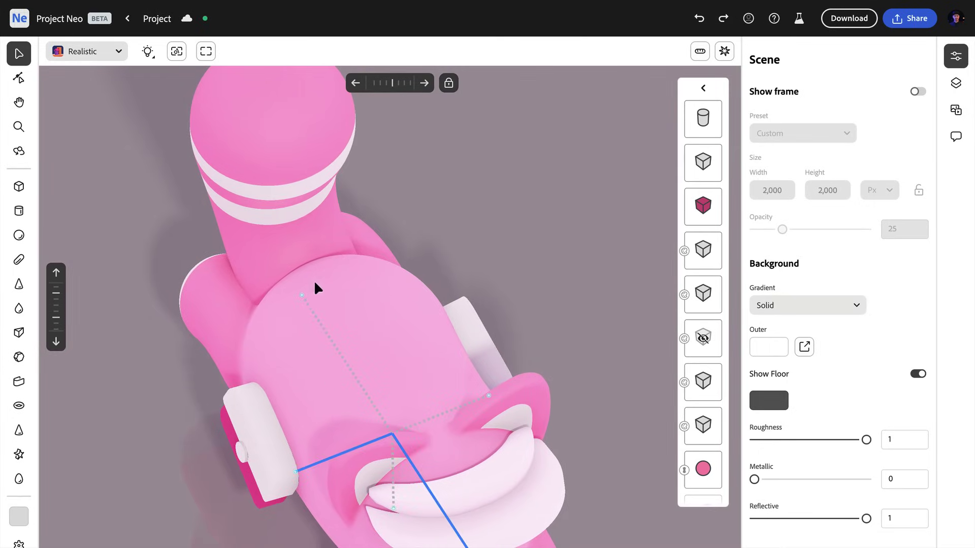
click(19, 381)
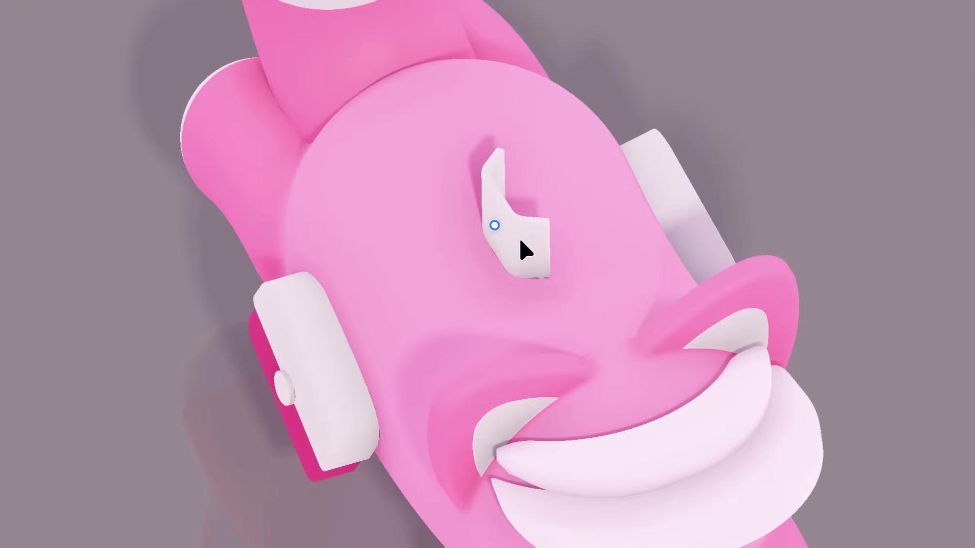
click(502, 207)
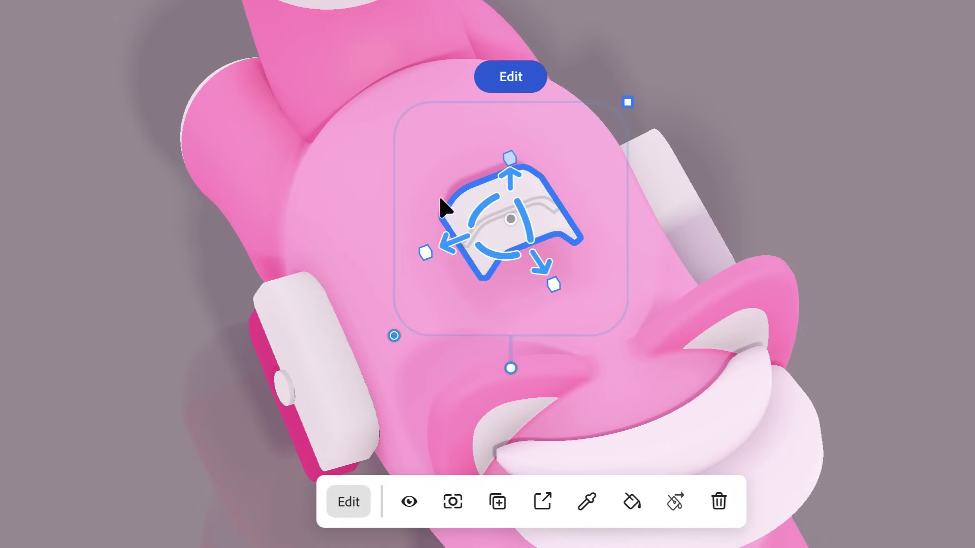
drag(445, 219, 326, 316)
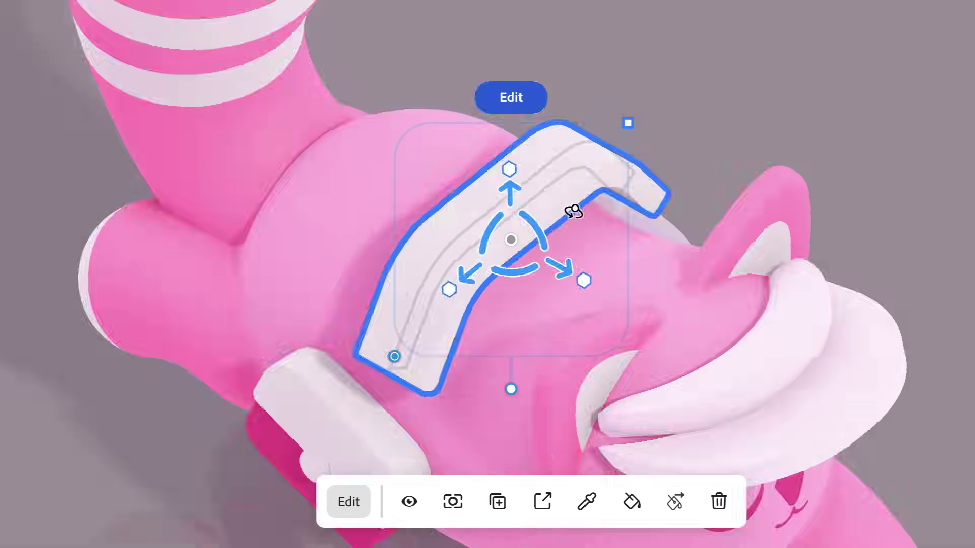
click(529, 256)
drag(539, 214, 554, 222)
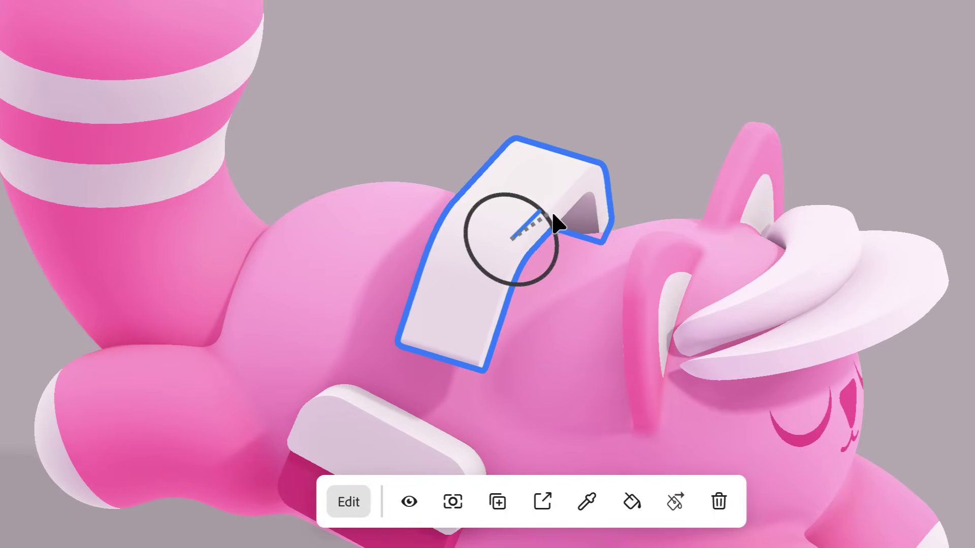
click(555, 219)
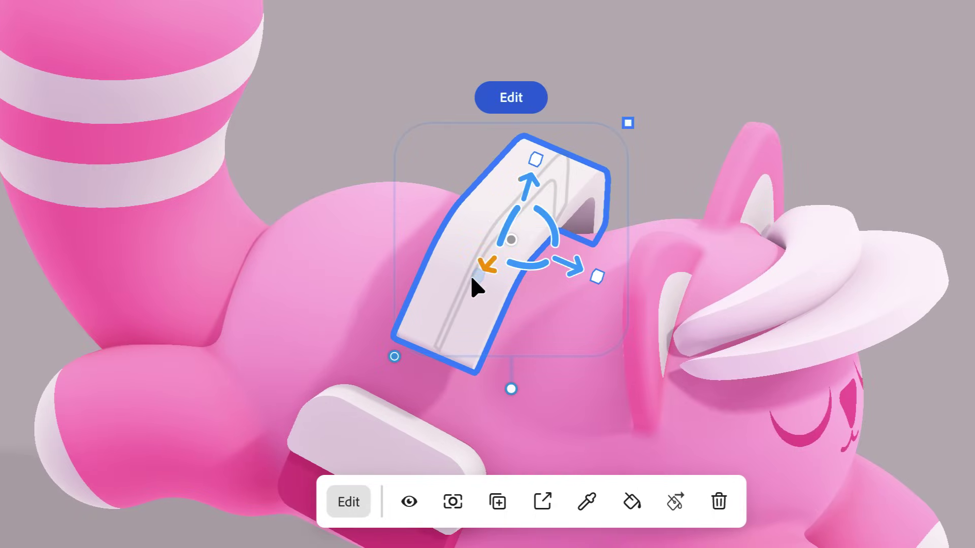
Pull the band's lower end down to the earpiece and shape it into an arch
click(529, 105)
drag(437, 345, 413, 433)
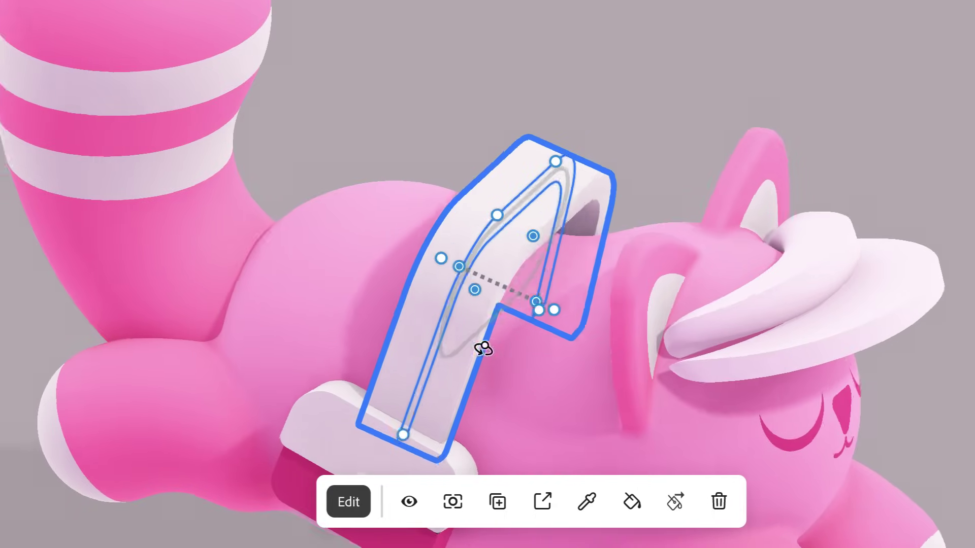
middle_drag(481, 349, 491, 235)
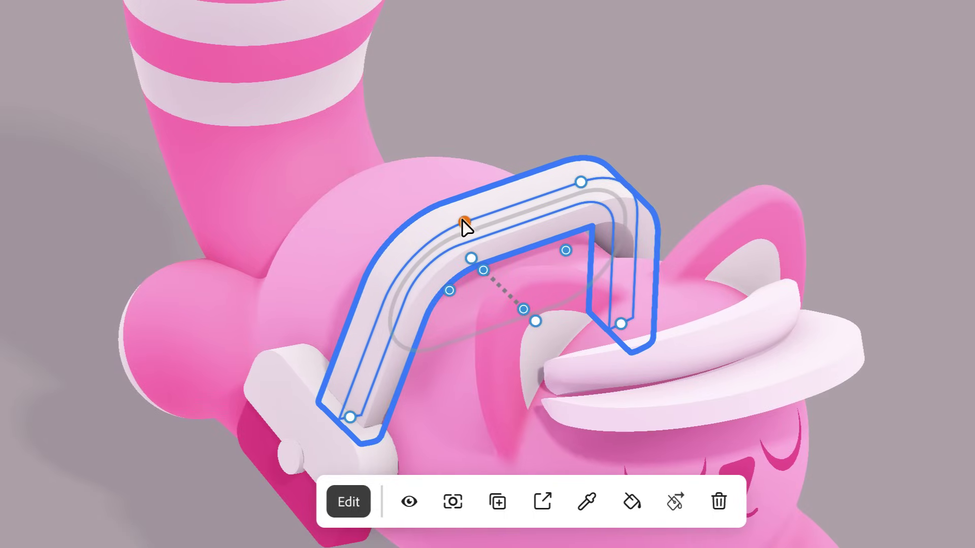
drag(463, 222, 485, 247)
drag(459, 299, 435, 347)
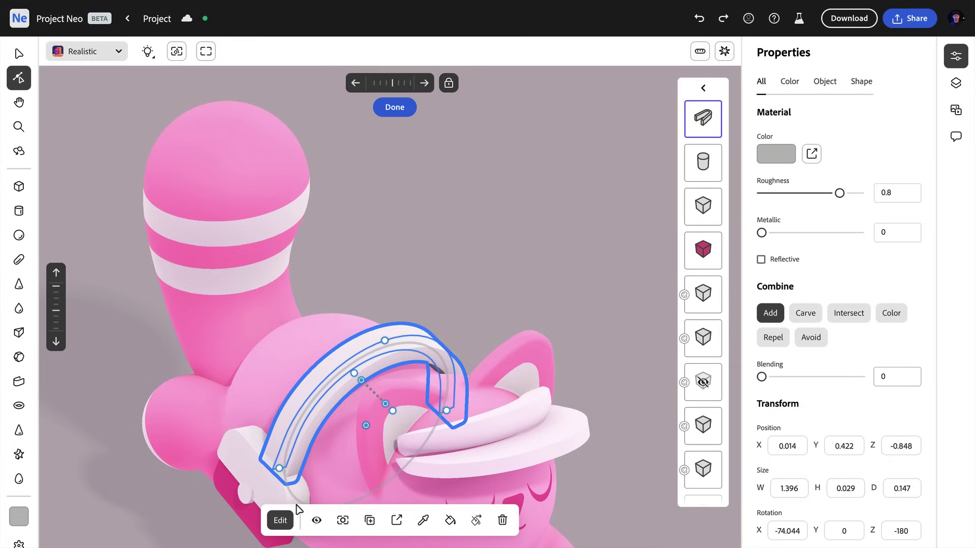
Set the arch's Combine mode to Color and lower it into the cat's body
click(281, 519)
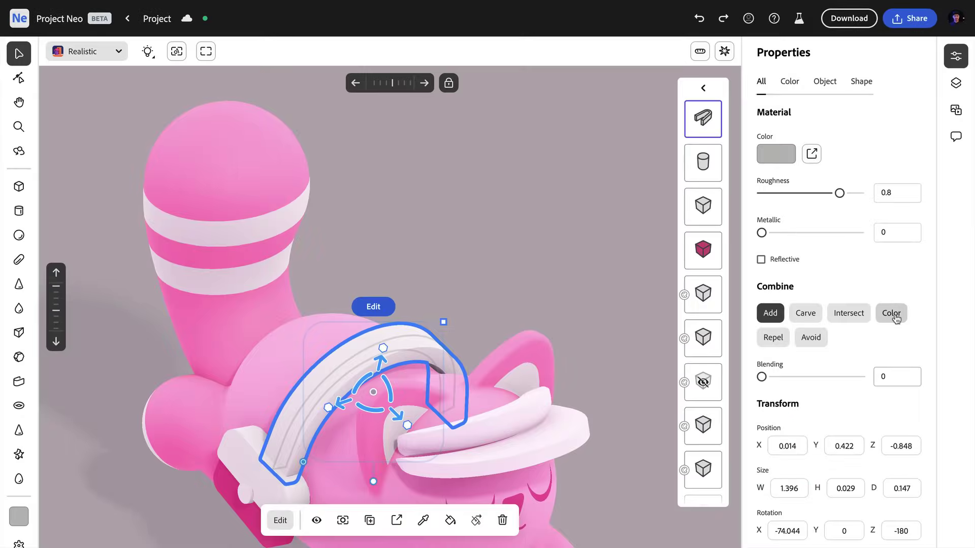
click(892, 312)
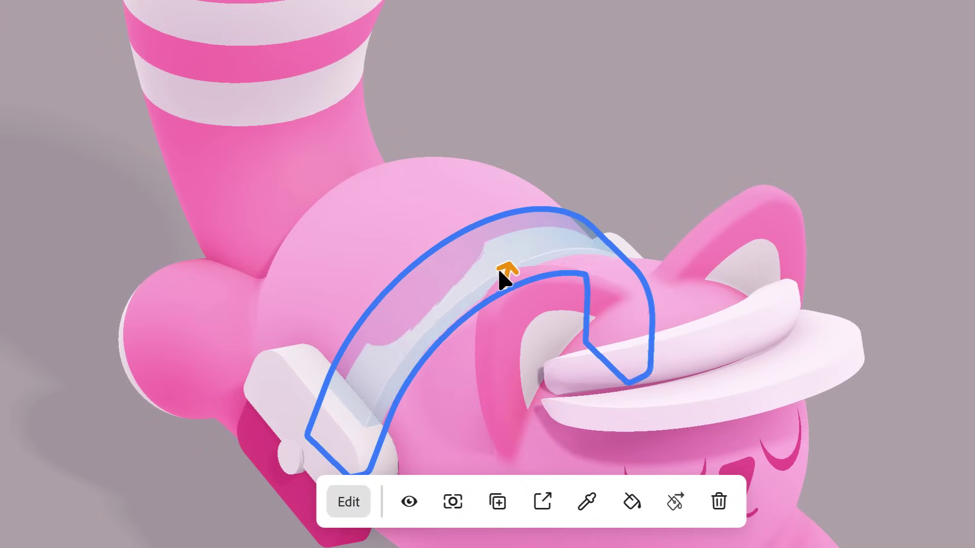
drag(506, 252, 497, 269)
drag(524, 356, 521, 352)
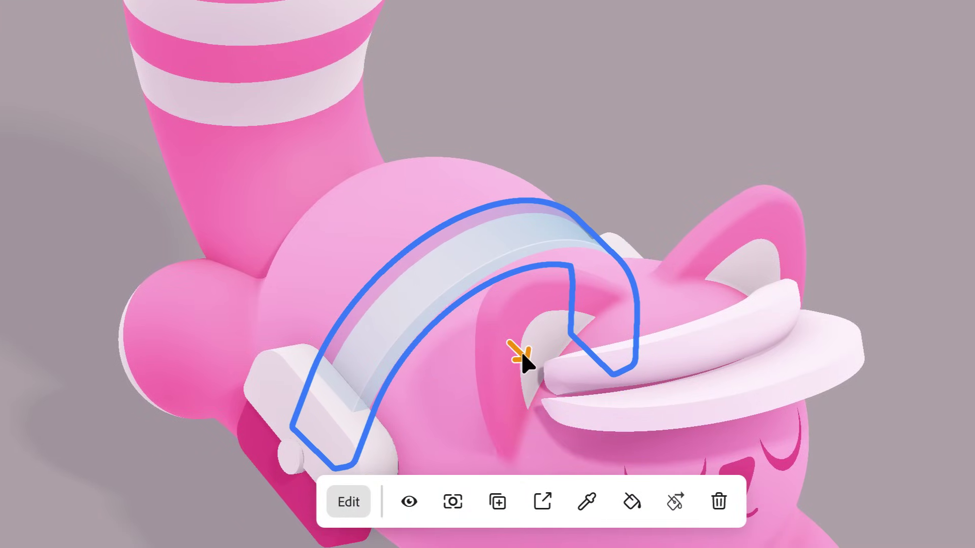
middle_drag(601, 186, 637, 183)
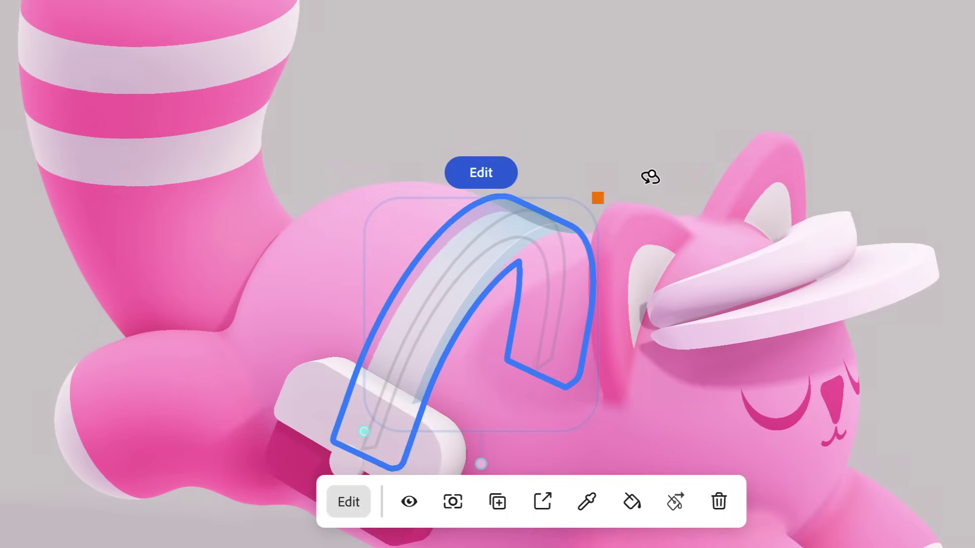
Copy the nose's pink material and paste it onto the arch
click(836, 397)
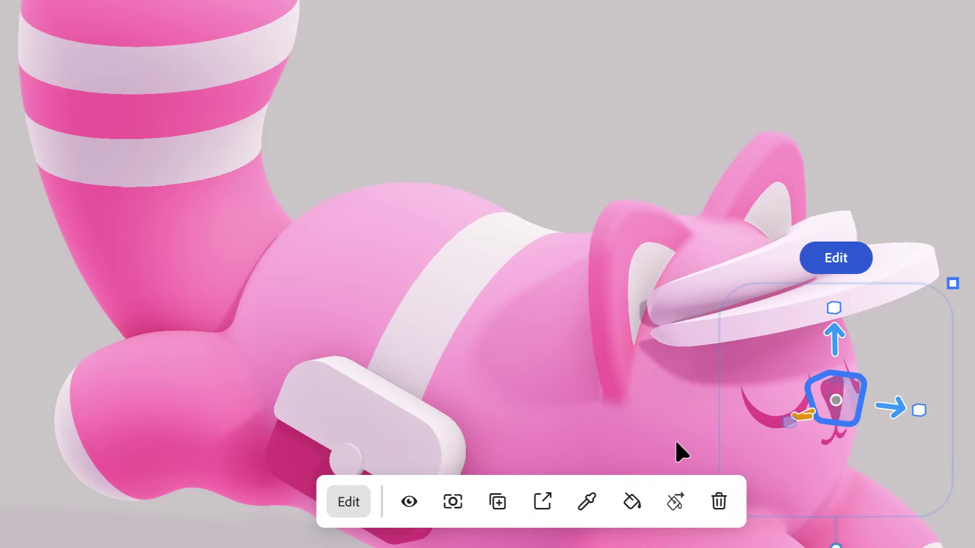
click(467, 283)
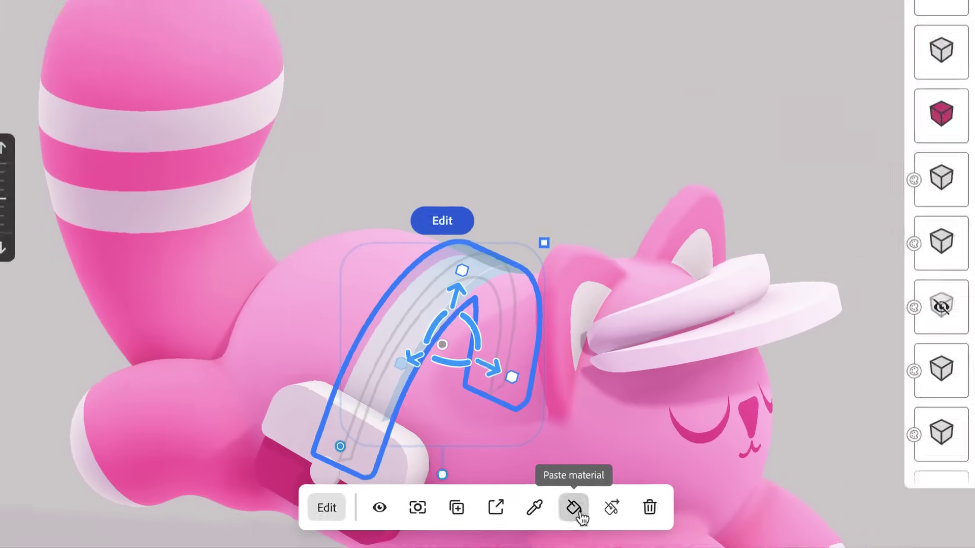
click(580, 509)
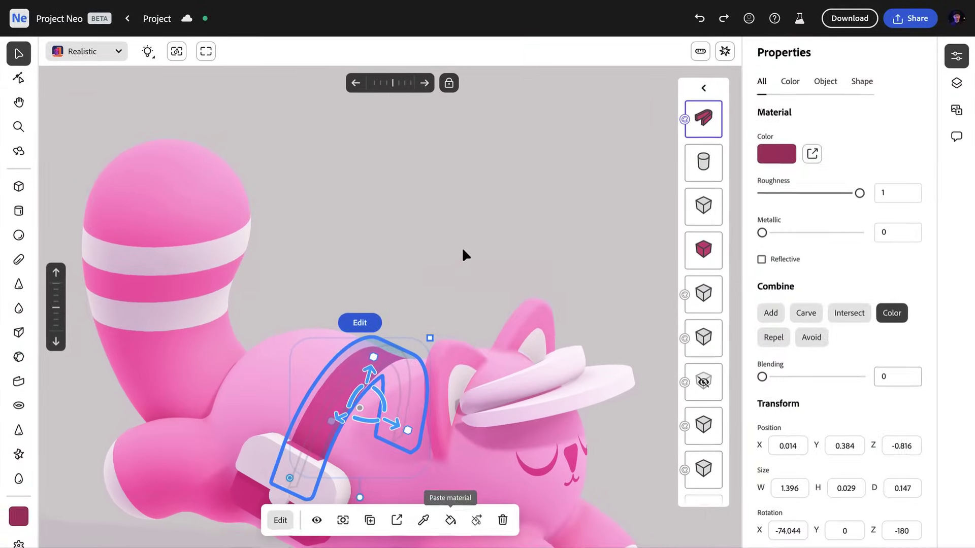
click(318, 278)
mouse_move(318, 279)
middle_down()
mouse_move(359, 279)
mouse_move(241, 410)
middle_up()
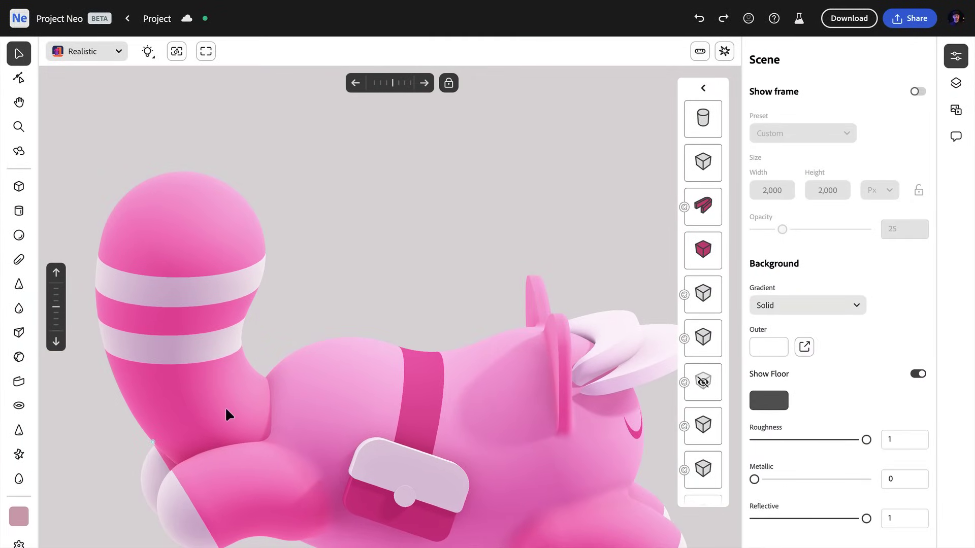
Set the curved tail piece's blending with the body to 0.034
click(226, 408)
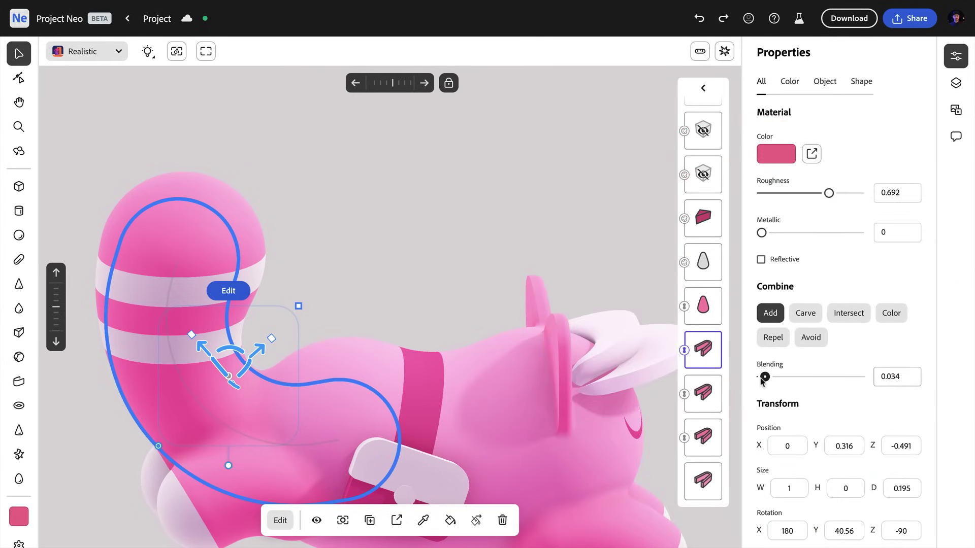
click(472, 285)
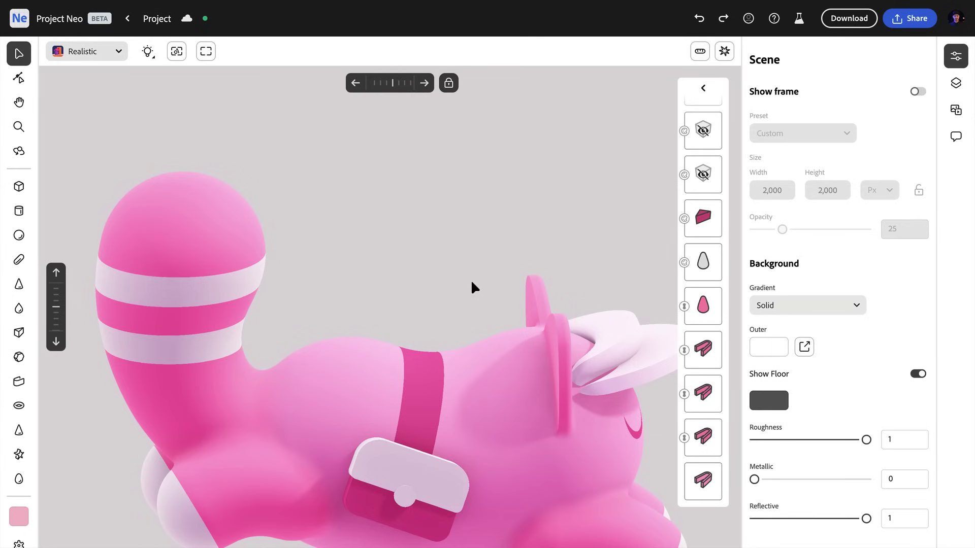
Try Pixel Art at 166 pixels, then render the scene in the Expressive style
click(107, 54)
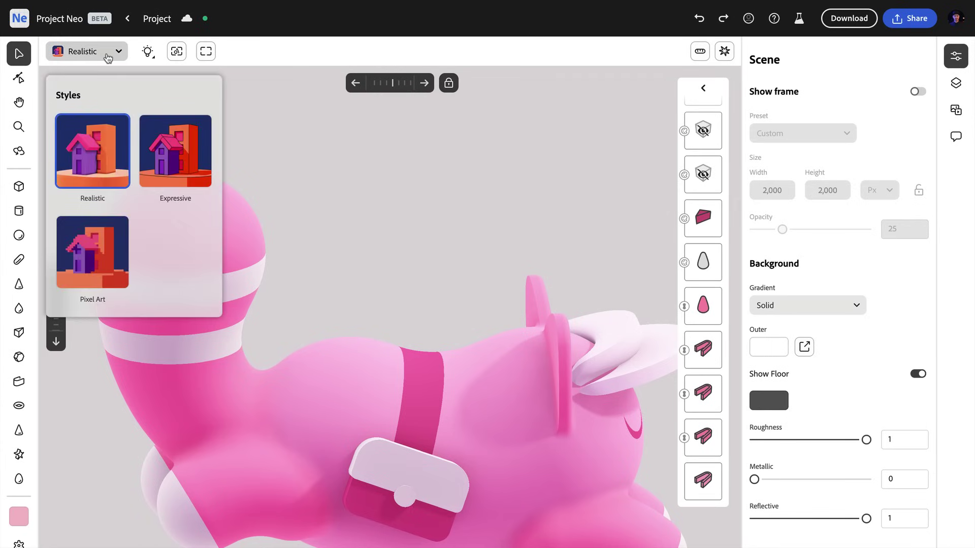
click(111, 251)
drag(85, 350, 118, 350)
click(168, 161)
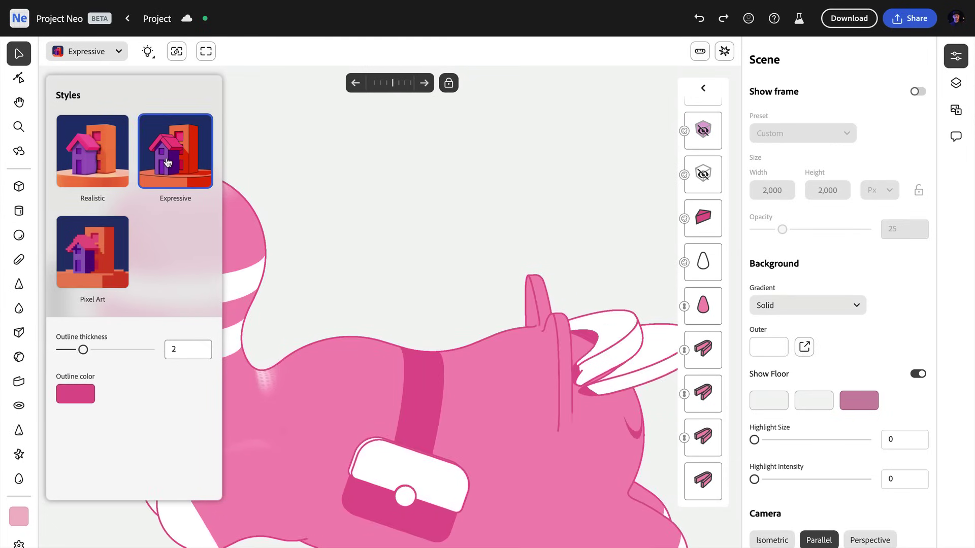
click(404, 237)
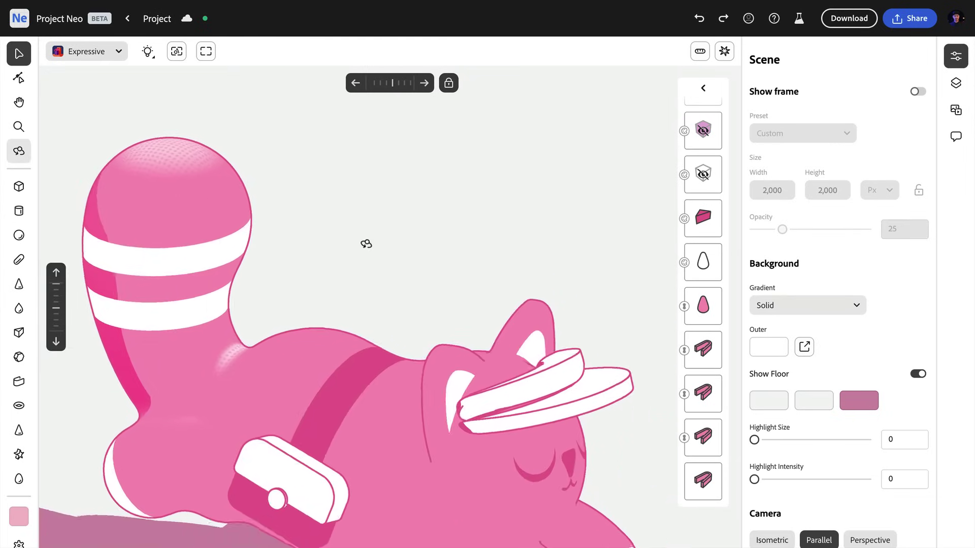
Unsync the strap's colour shades and eyedropper the body pink into its first and darkest shades
click(177, 216)
click(778, 156)
click(644, 440)
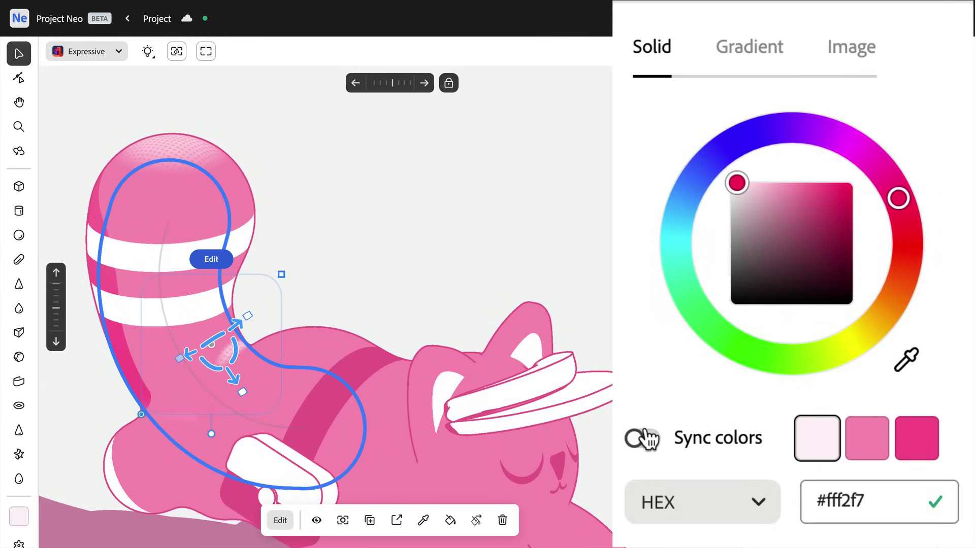
click(906, 360)
click(394, 473)
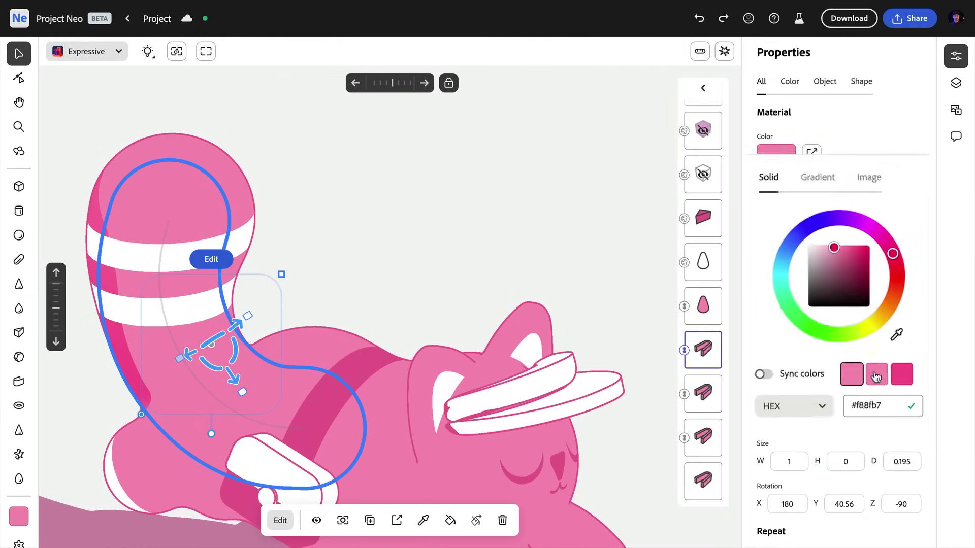
click(895, 364)
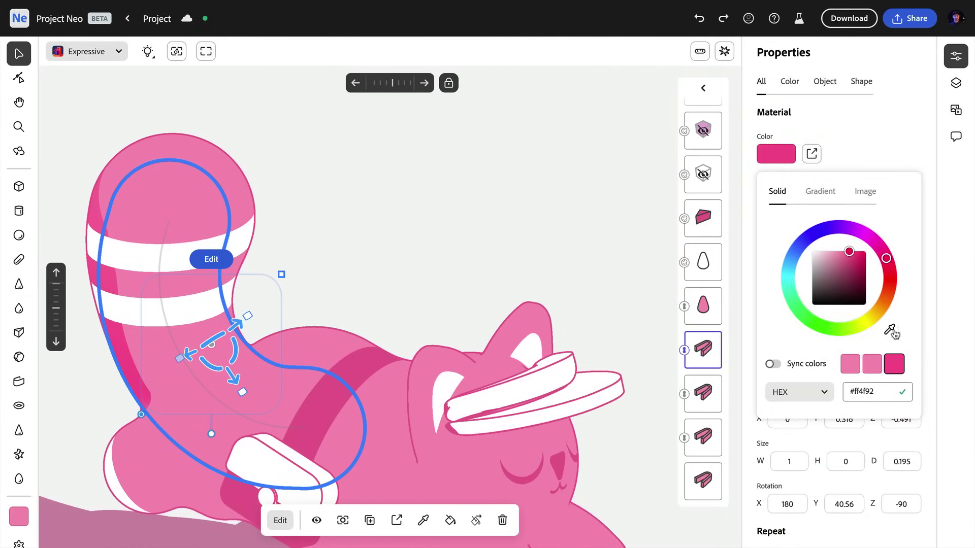
click(889, 329)
click(375, 470)
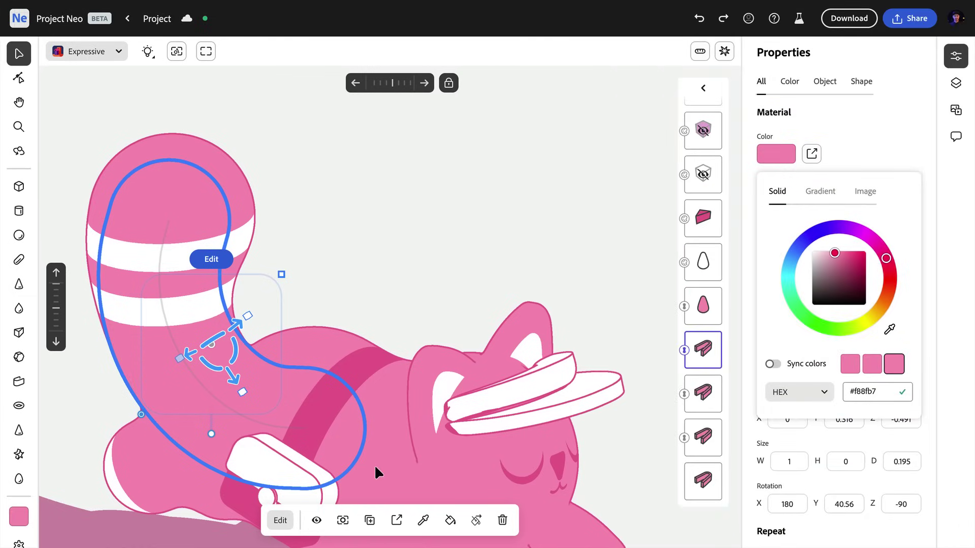
click(441, 243)
Show the 2000×2000 render frame, fit the cat inside, and hide the floor
alt+drag(410, 251, 407, 247)
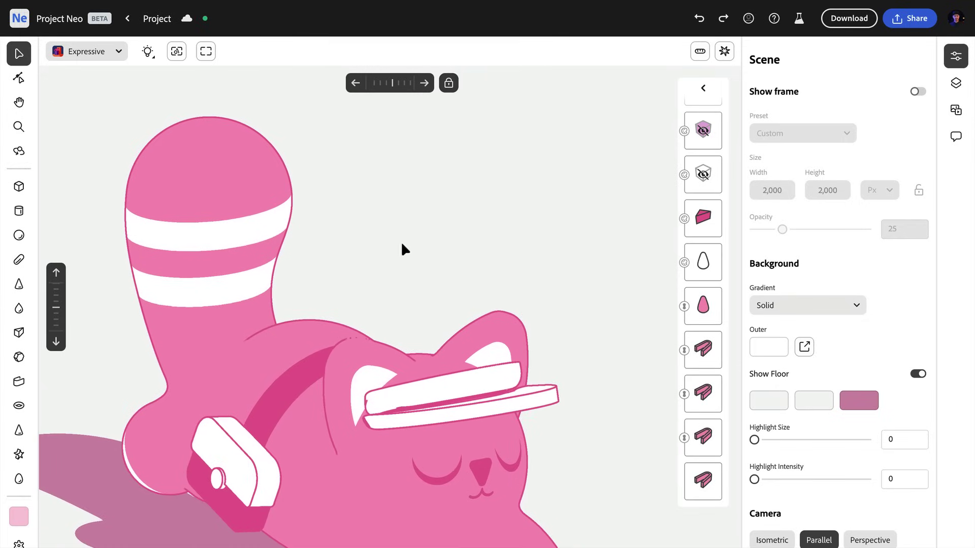
click(918, 91)
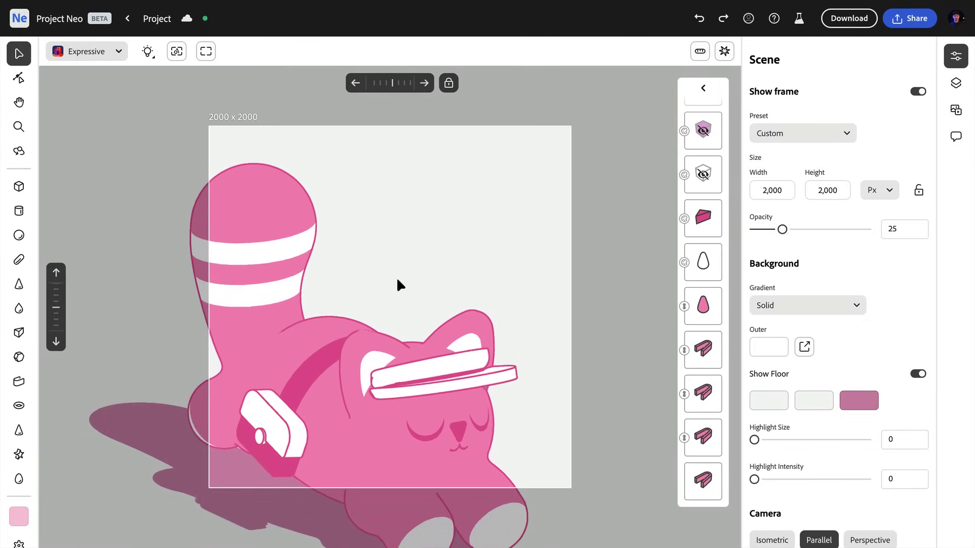
alt+drag(397, 278, 433, 242)
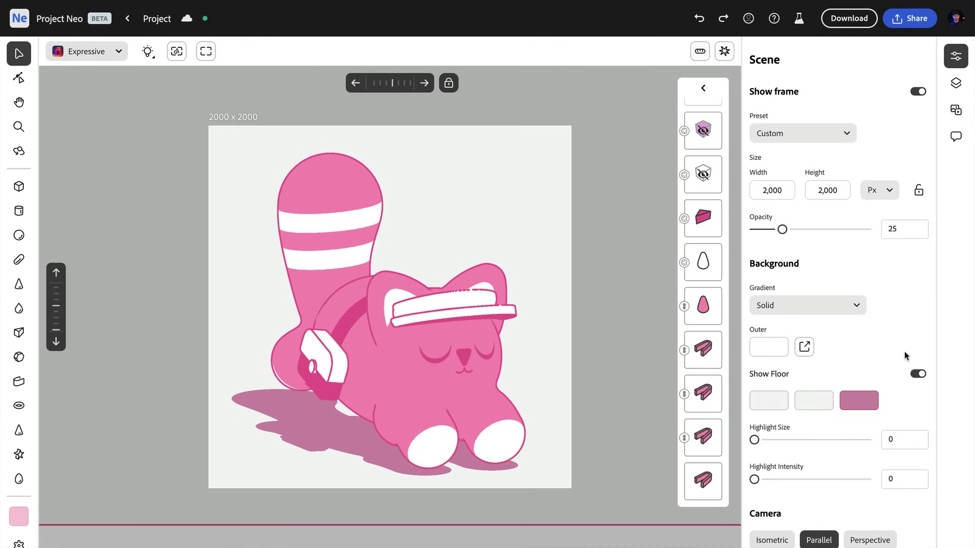
click(917, 375)
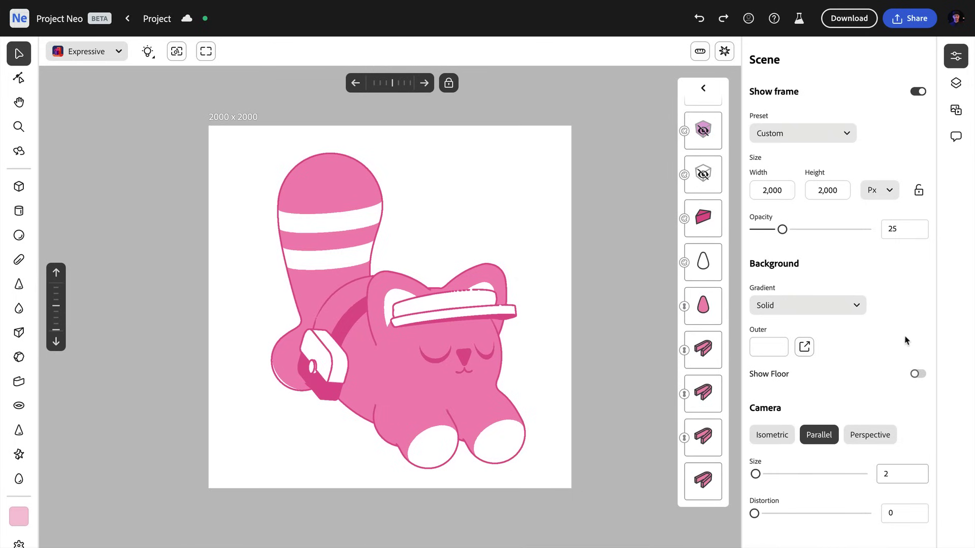
Adjust the cat's viewing angle and send the scene to Illustrator as vectors
alt+drag(461, 262, 474, 263)
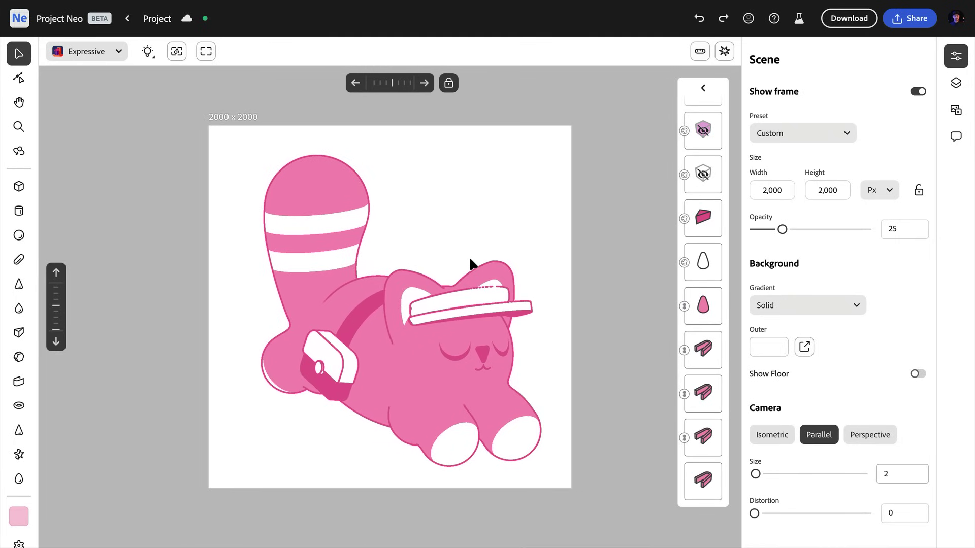
middle_drag(470, 264, 468, 264)
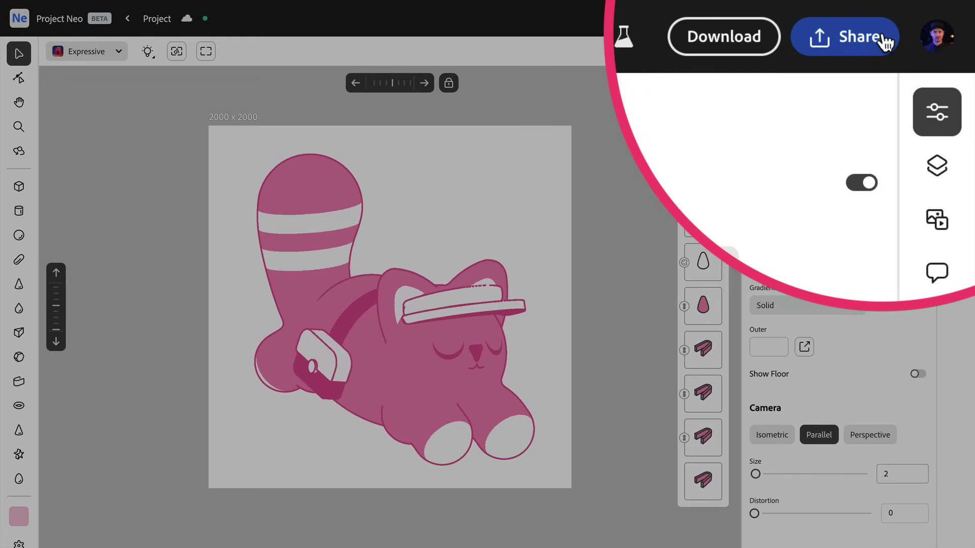
click(923, 20)
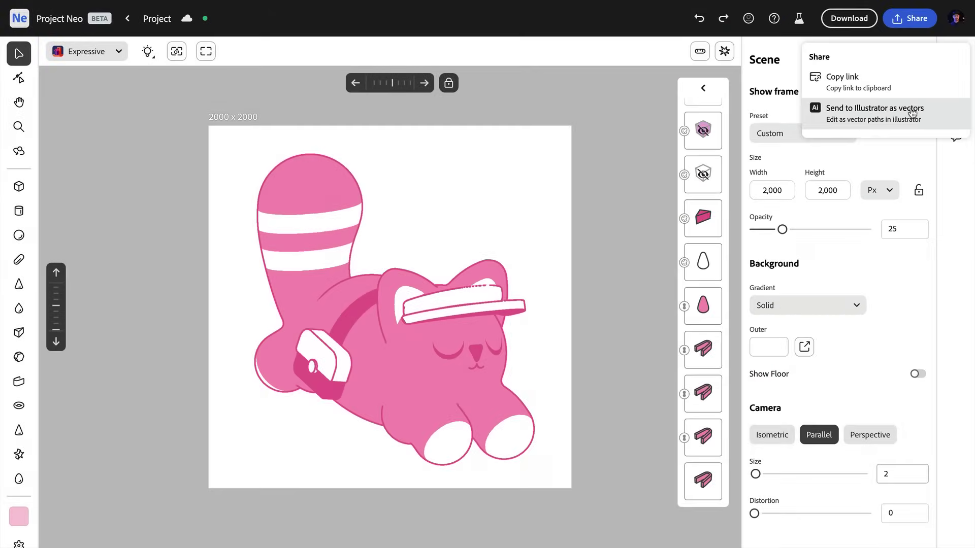
click(850, 109)
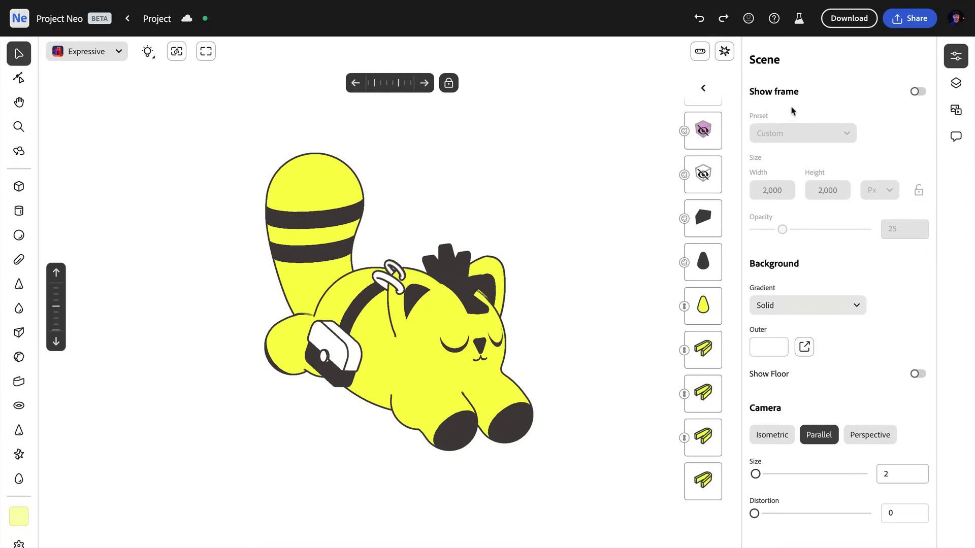
Choose an MP4 turntable download after trying JPEG and SVG, and preview the rotation
click(724, 37)
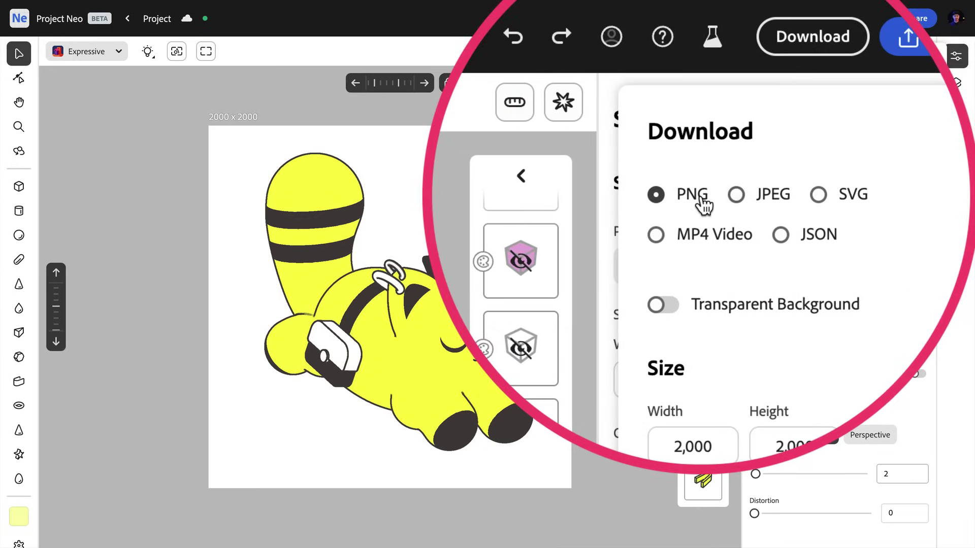
click(676, 202)
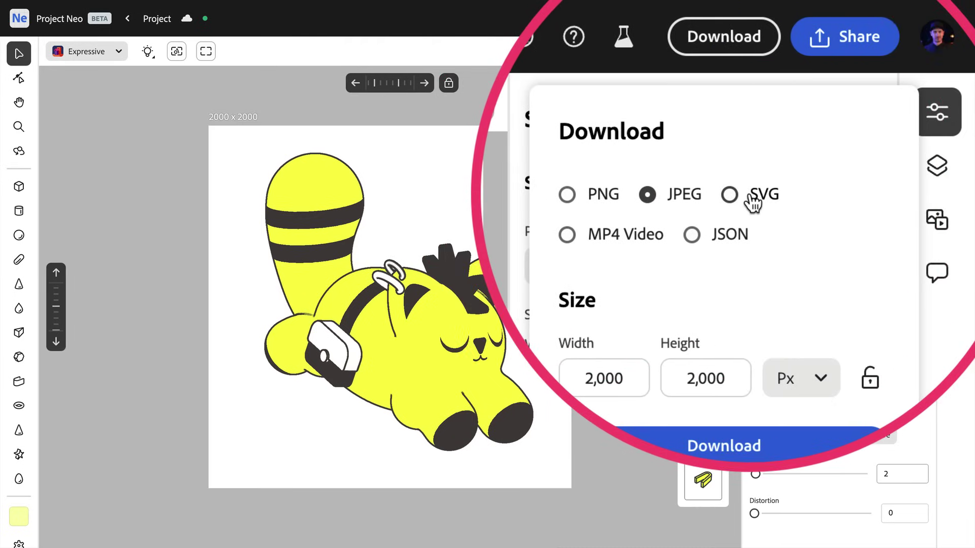
click(752, 202)
click(632, 234)
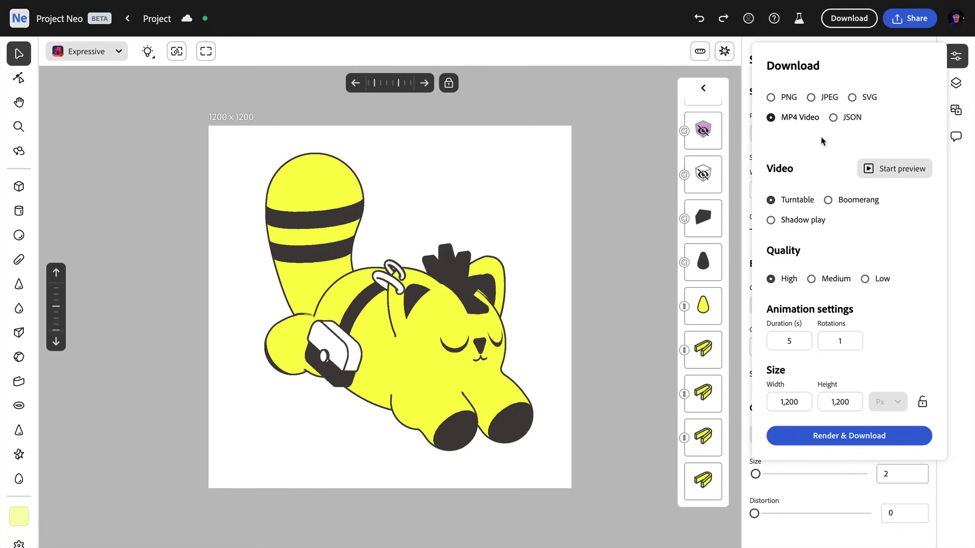
click(888, 169)
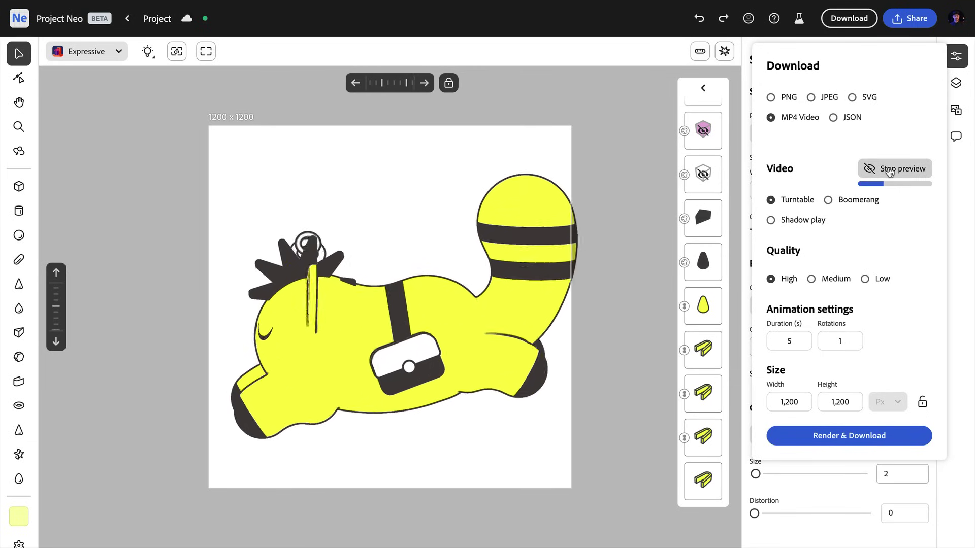
click(889, 169)
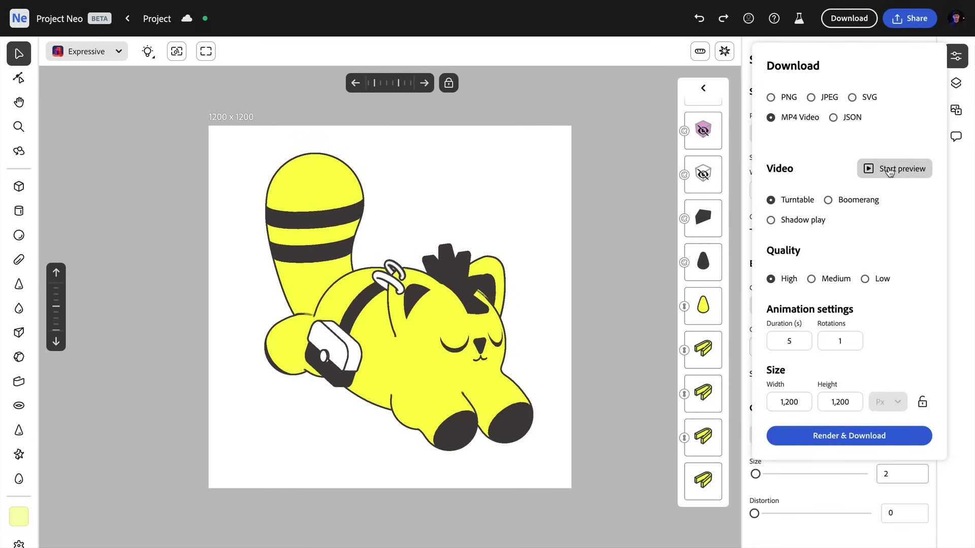
Copy a share link to the project, then orbit the yellow cat around
click(916, 19)
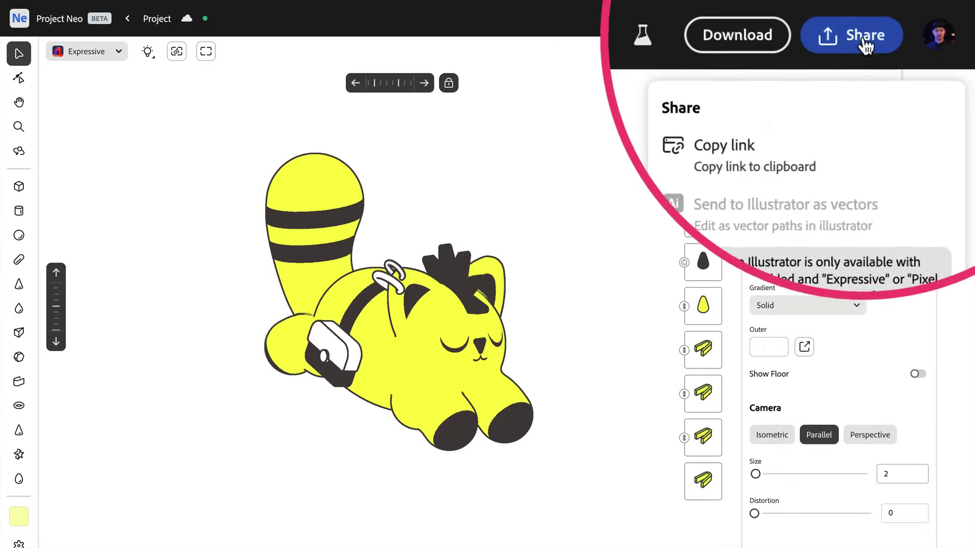
click(833, 118)
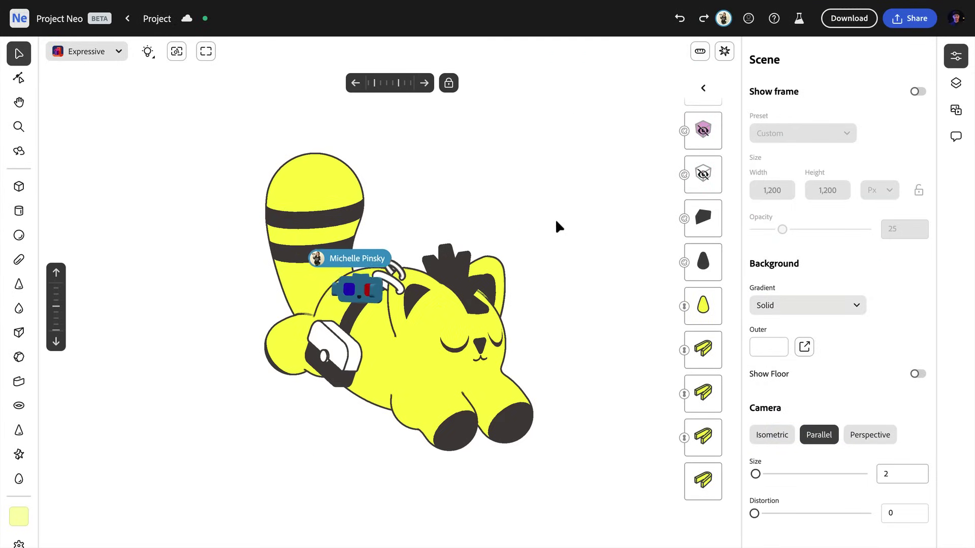
right_drag(501, 225, 480, 283)
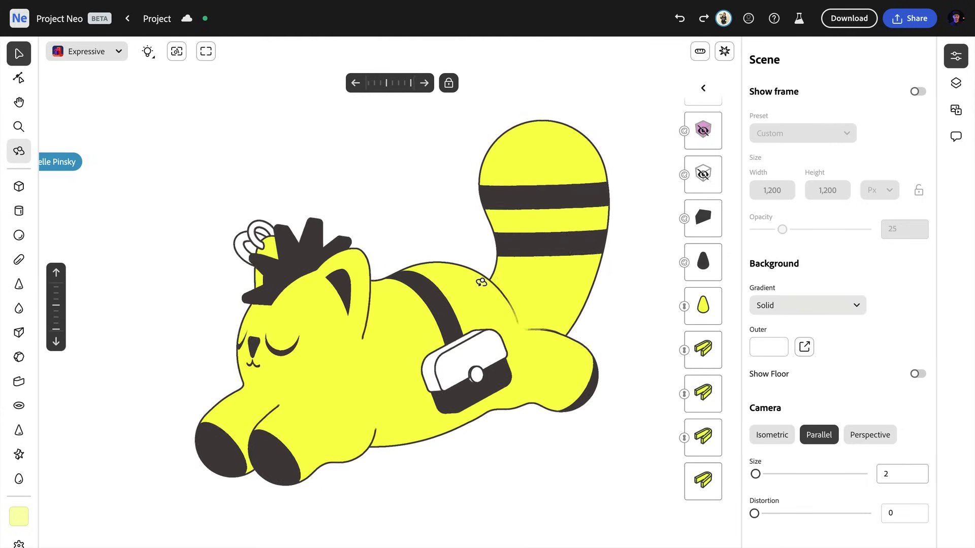
mouse_move(481, 283)
mouse_down()
mouse_move(540, 276)
mouse_move(602, 288)
mouse_up()
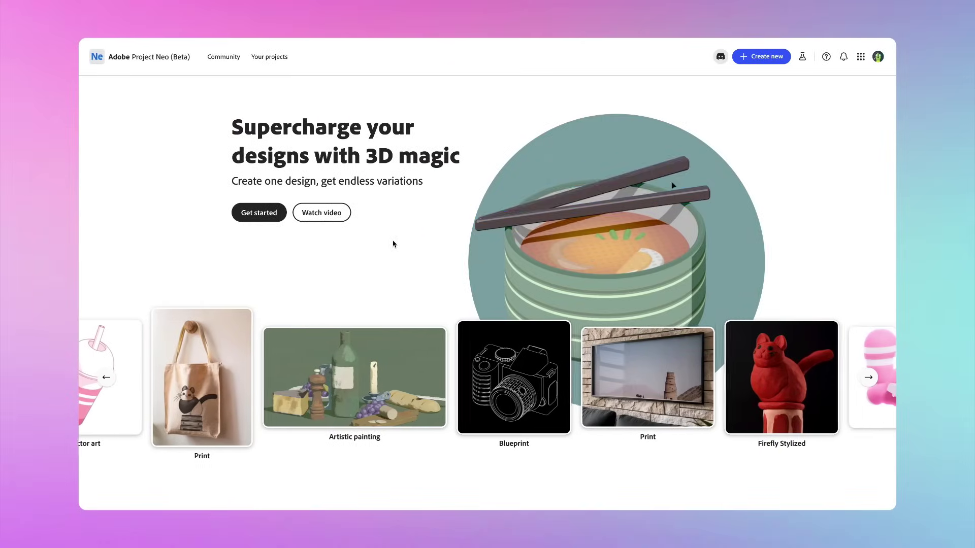
Open Jane Doe's basketball project from the Community gallery in the enlarged viewer
click(226, 58)
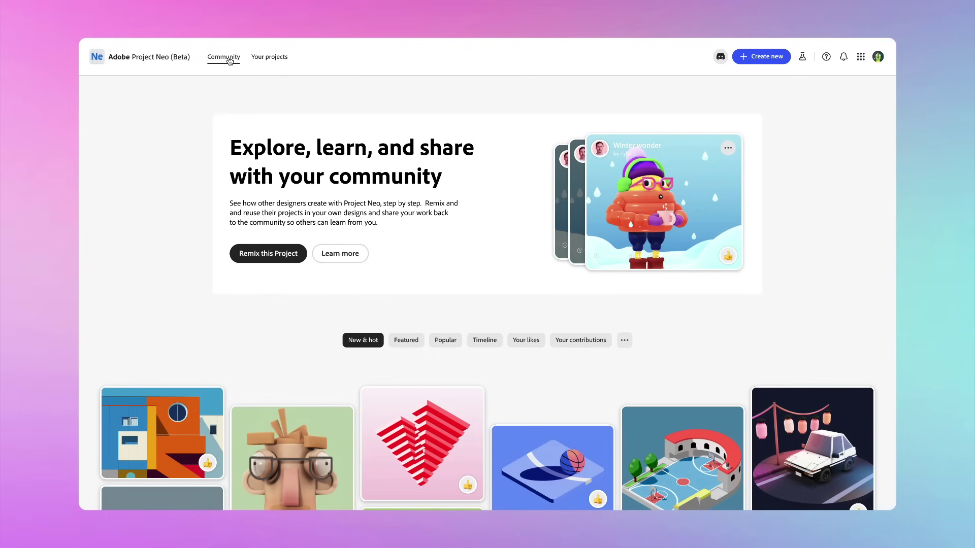
scroll(458, 312, down, 3)
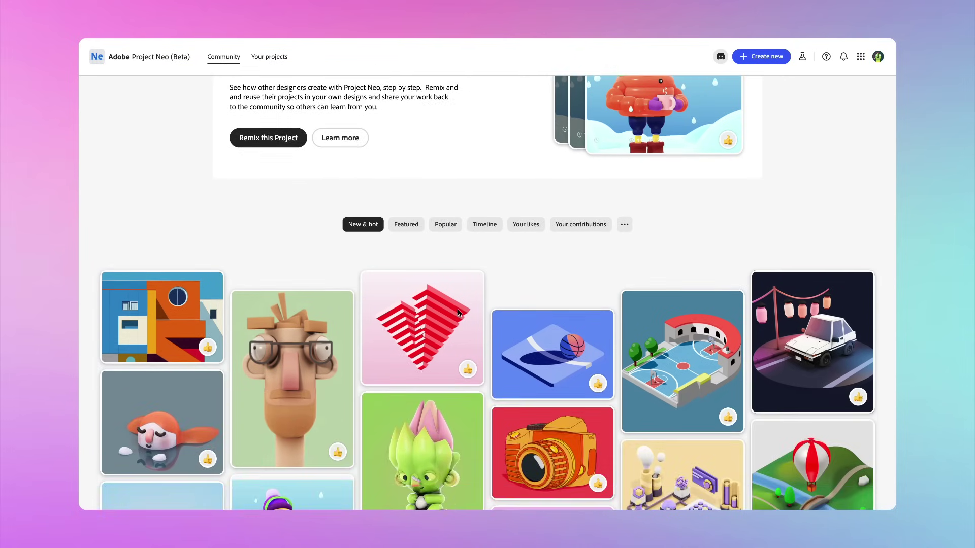
click(526, 348)
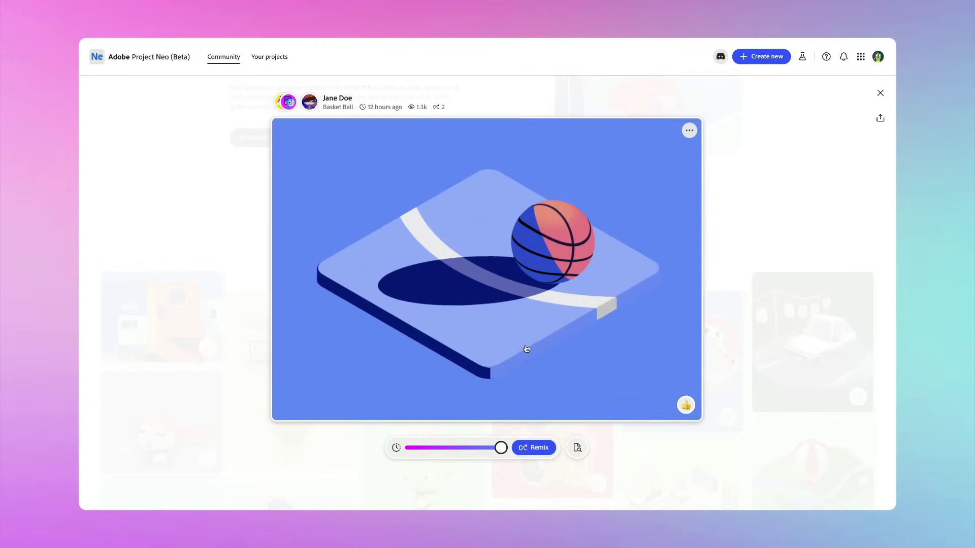